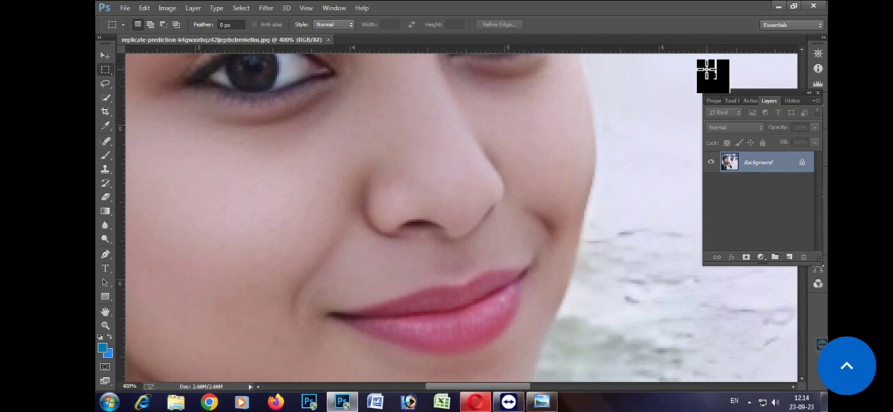
Step: Switch to Windows Photo Viewer and examine the original selfie's eyes, nose, cheeks and lips up close for pixelation
left_click(794, 7)
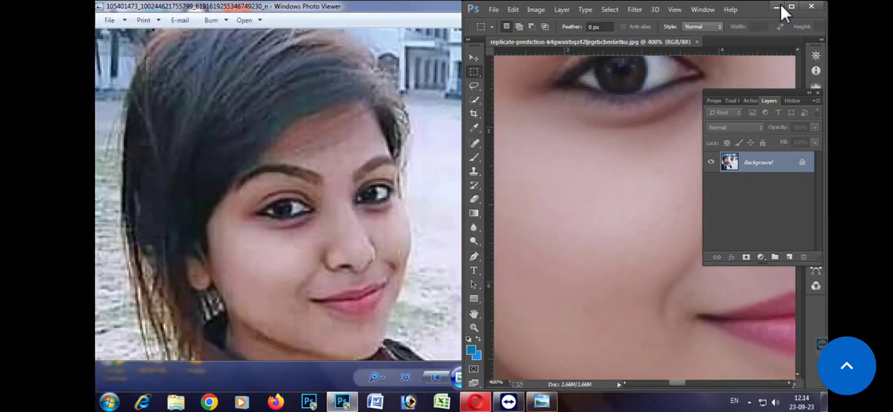
left_click(776, 6)
scroll(311, 206, "up", 5)
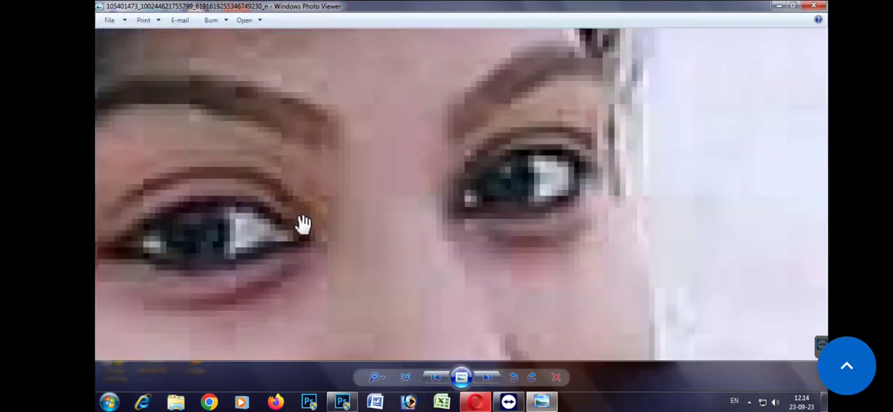
left_click_drag(319, 269, 437, 92)
left_click_drag(373, 262, 433, 108)
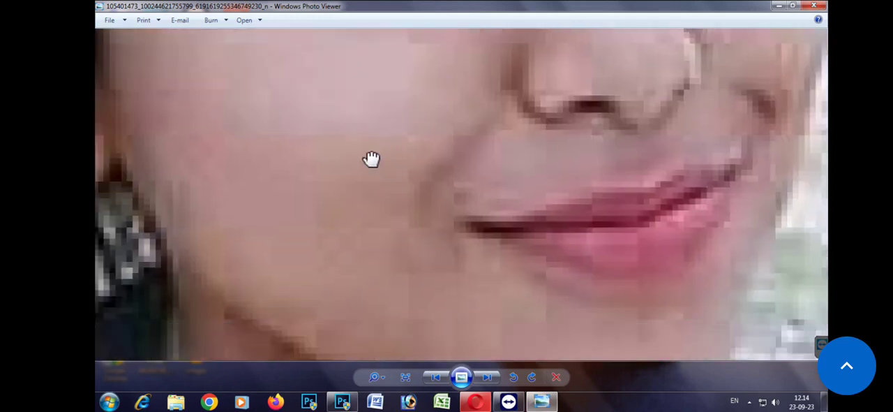
scroll(372, 159, "up", 3)
left_click_drag(373, 160, 283, 311)
left_click_drag(537, 77, 331, 324)
scroll(582, 101, "down", 6)
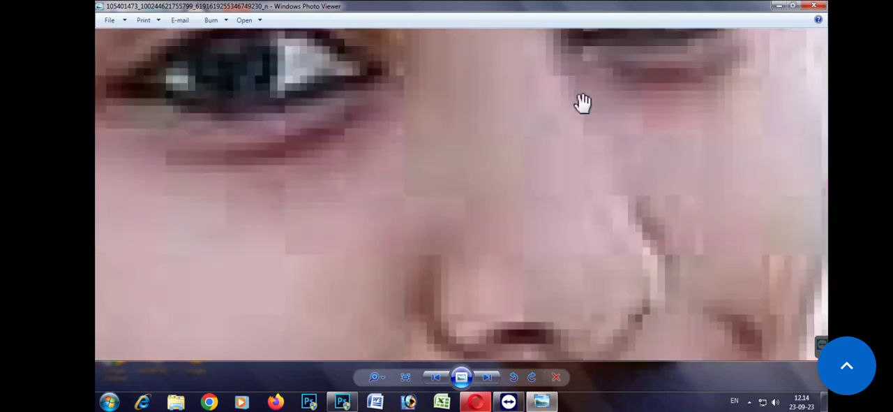
scroll(552, 222, "down", 8)
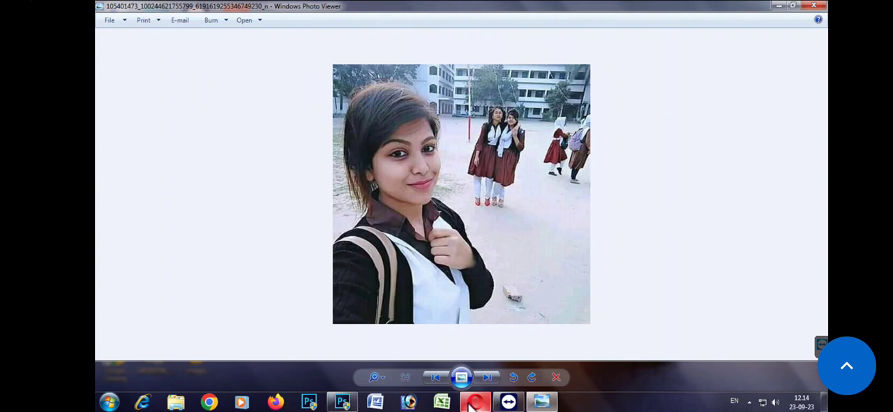
Step: Switch to the Opera browser and search the web for "ruplicate\" in a new tab
left_click(476, 403)
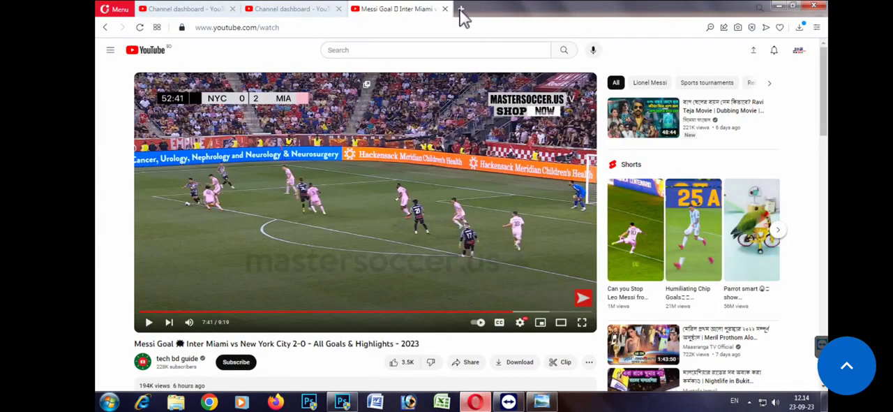
left_click(461, 9)
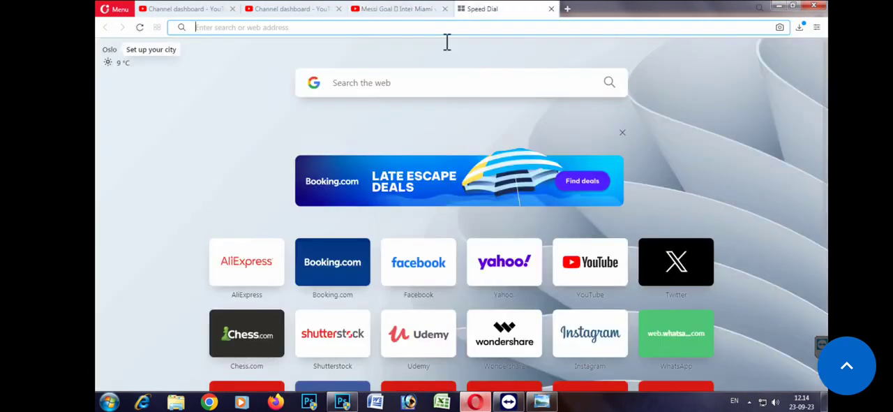
left_click(357, 85)
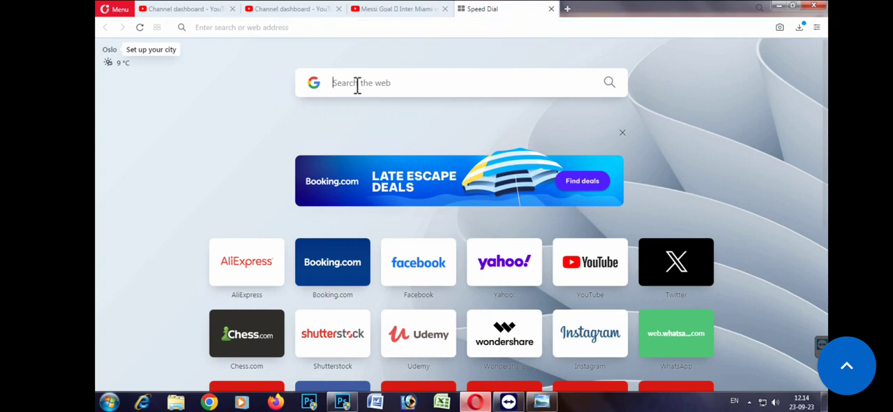
type("rup")
key("Down")
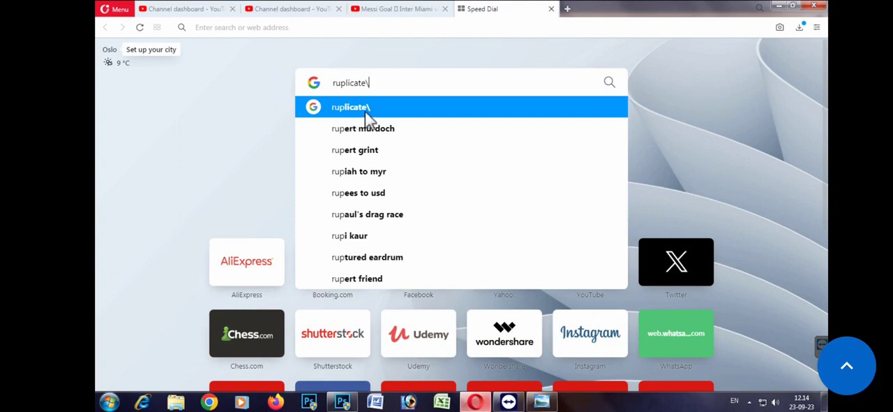
key("Return")
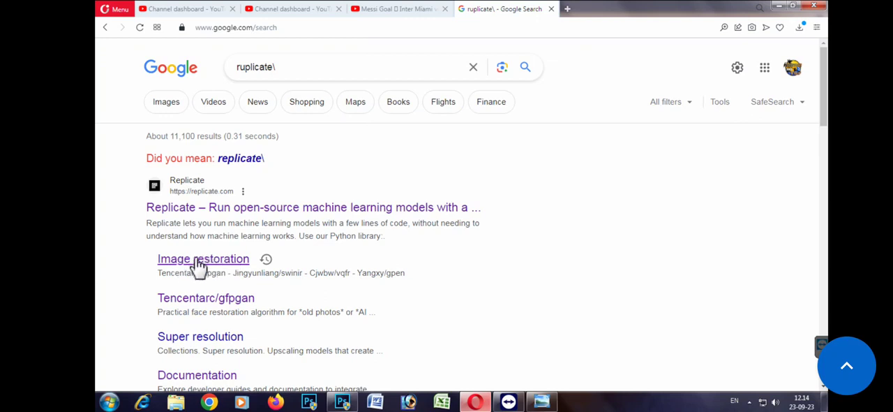
Step: Open Replicate's Image restoration collection from the search results and choose the tencentarc/gfpgan model
left_click(198, 260)
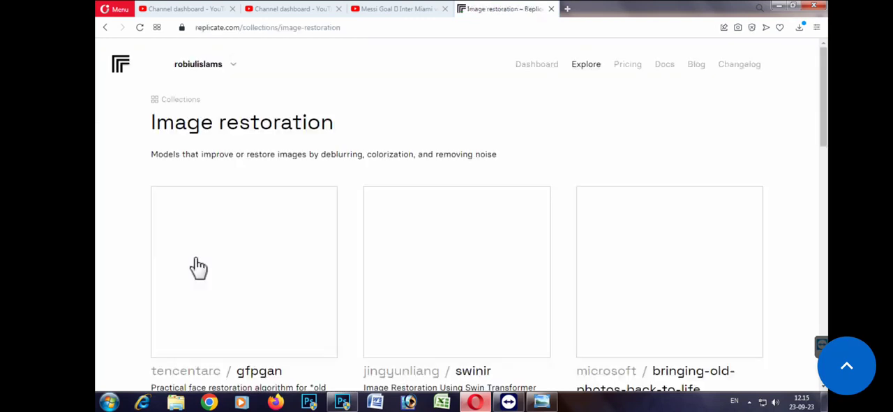
scroll(389, 207, "down", 3)
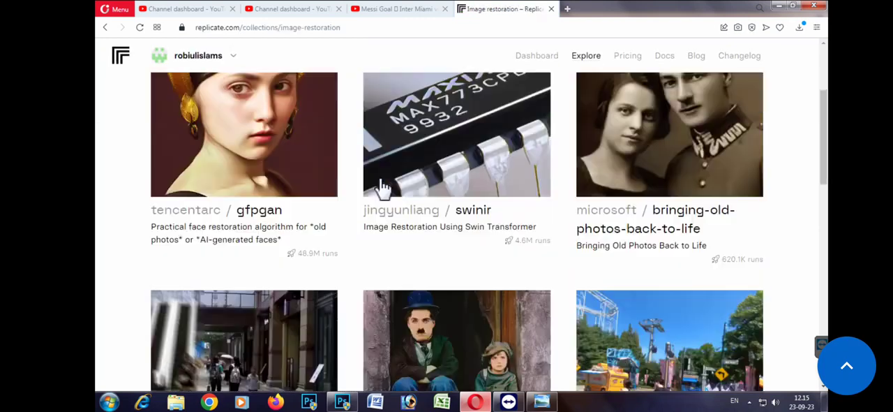
left_click(236, 227)
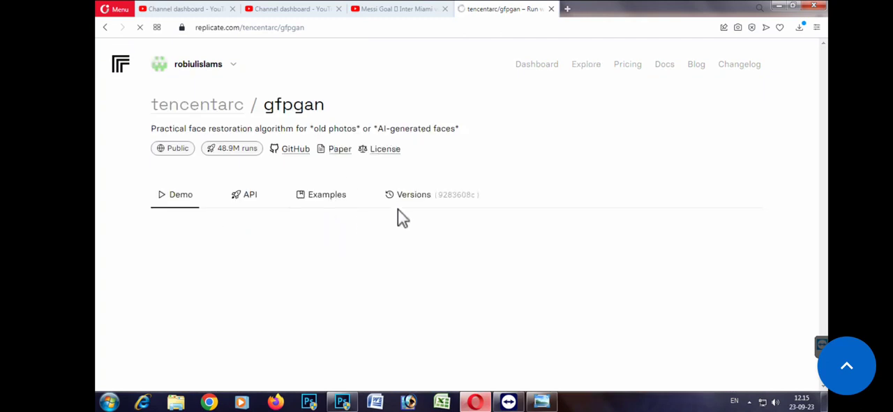
Step: Upload the original selfie JPEG from the Desktop as the gfpgan input image and submit it with version v1.4
scroll(440, 200, "down", 2)
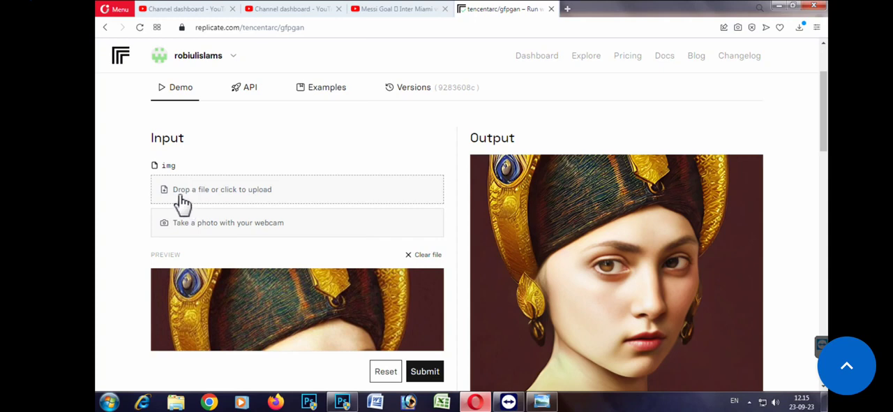
left_click(214, 199)
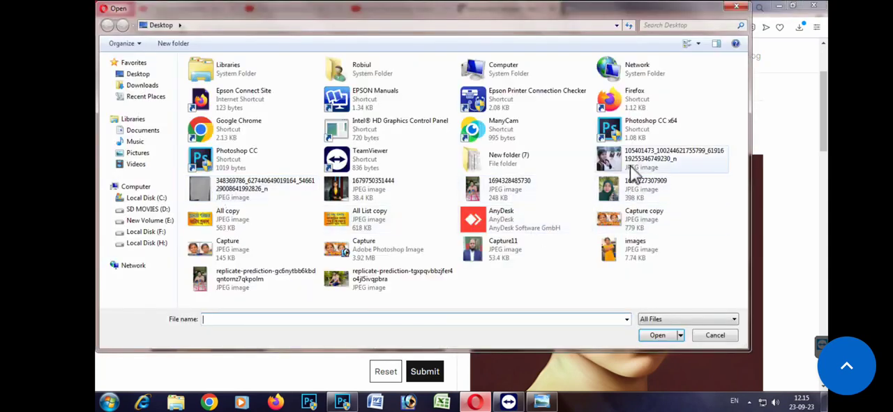
double_click(628, 162)
scroll(331, 256, "down", 5)
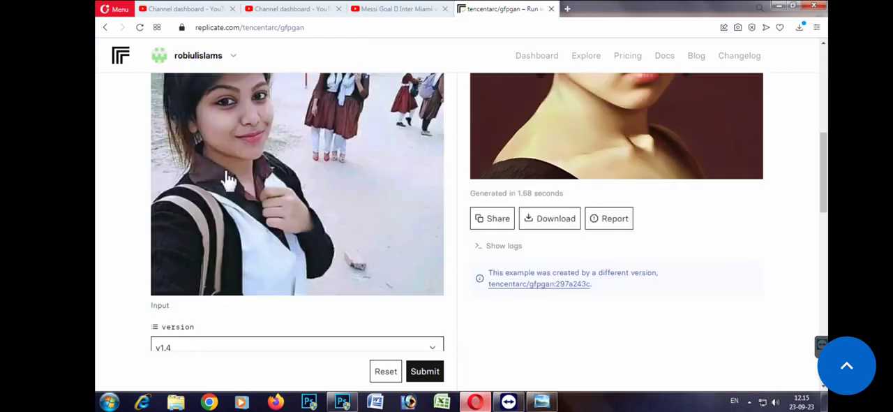
left_click(425, 373)
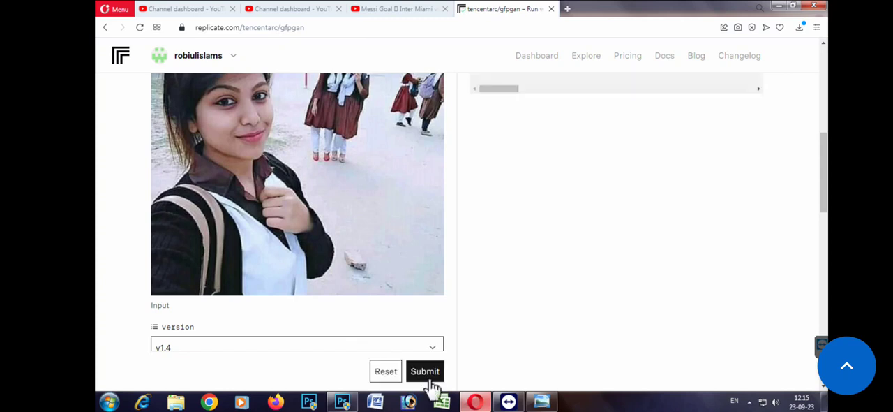
Step: Download the restored output photo, view it at full size, and show the downloaded file in its folder
scroll(644, 233, "up", 2)
scroll(565, 282, "down", 2)
left_click(556, 274)
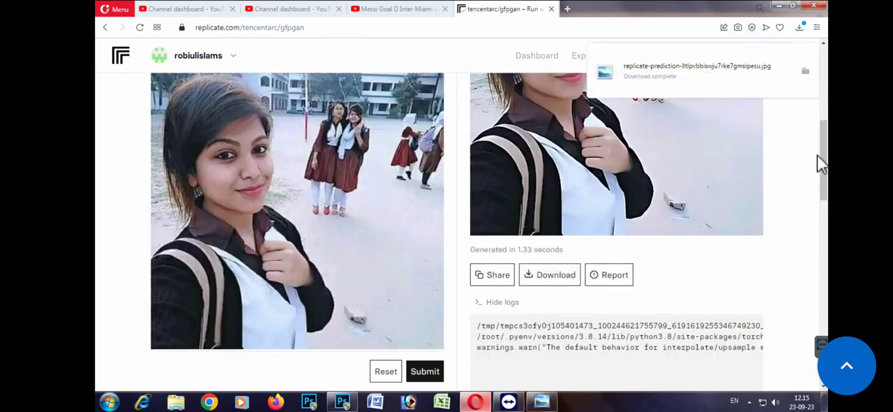
scroll(757, 168, "up", 3)
left_click(624, 218)
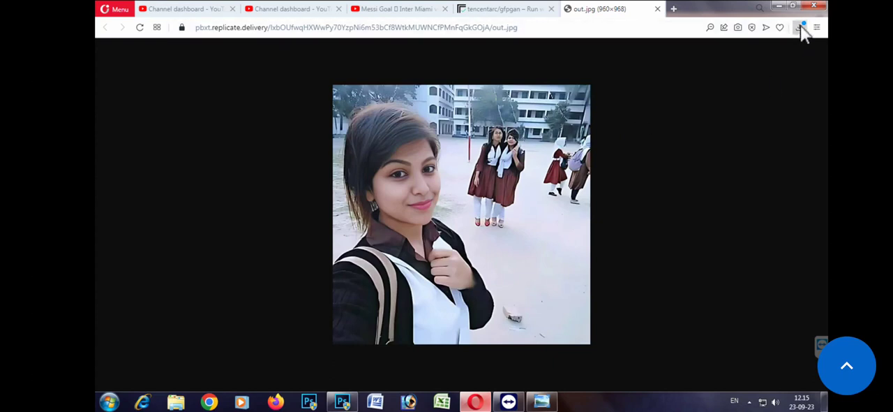
left_click(800, 27)
left_click(809, 101)
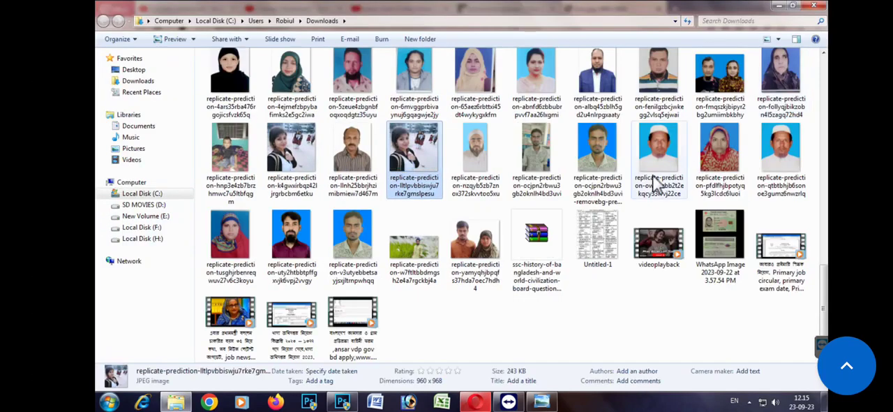
Step: View the downloaded restored selfie in Windows Photo Viewer and open it with Photoshop, allowing the program to run, in a maximized window
double_click(652, 183)
scroll(295, 194, "up", 3)
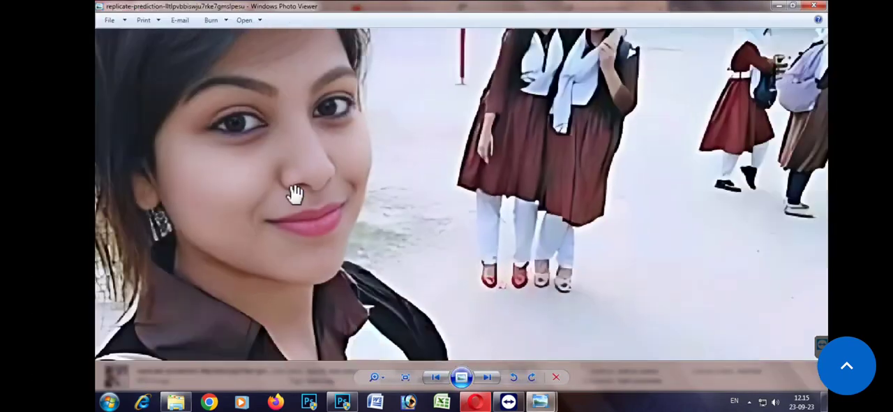
right_click(296, 196)
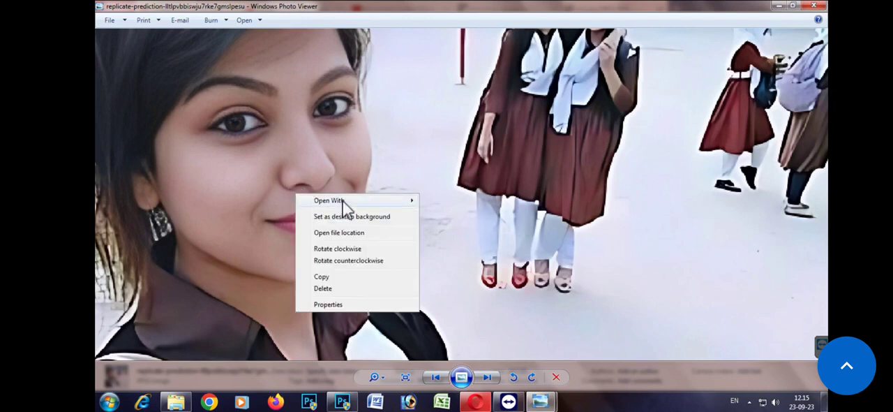
mouse_move(412, 200)
left_click(446, 218)
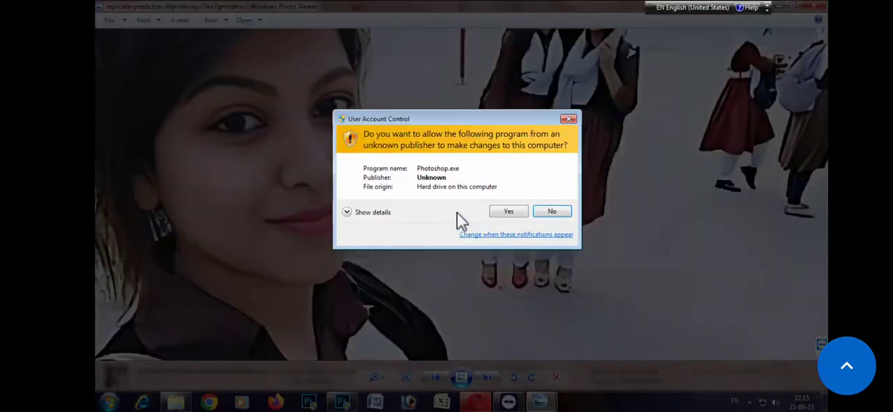
left_click(499, 213)
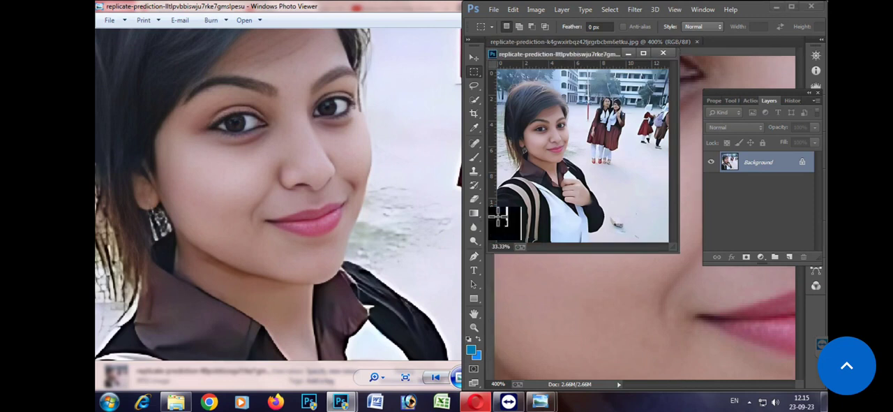
double_click(755, 10)
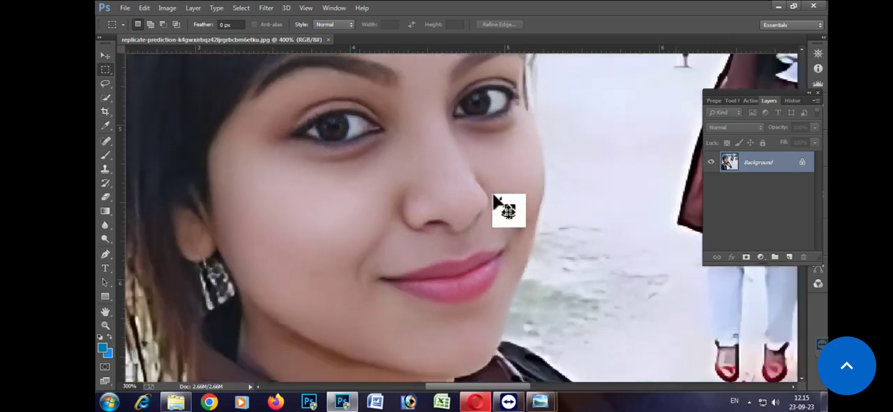
Step: Examine the restored face and the background details in the replicate-prediction-k4gwxirbqz42ljrgrbcbm6etku.jpg document at magnifications up to 400%
key("ctrl+minus")
key("ctrl+minus")
key("ctrl+minus")
key("ctrl+minus")
key("ctrl+minus")
key("ctrl+minus")
key("ctrl+plus")
key("ctrl+plus")
key("ctrl+plus")
key("ctrl+plus")
key("ctrl+plus")
key("ctrl+plus")
key("ctrl+plus")
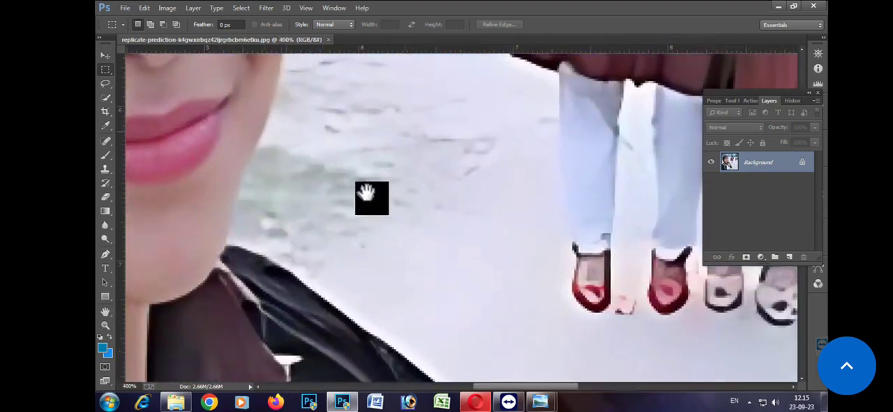
left_click_drag(367, 192, 411, 224)
left_click_drag(337, 188, 399, 239)
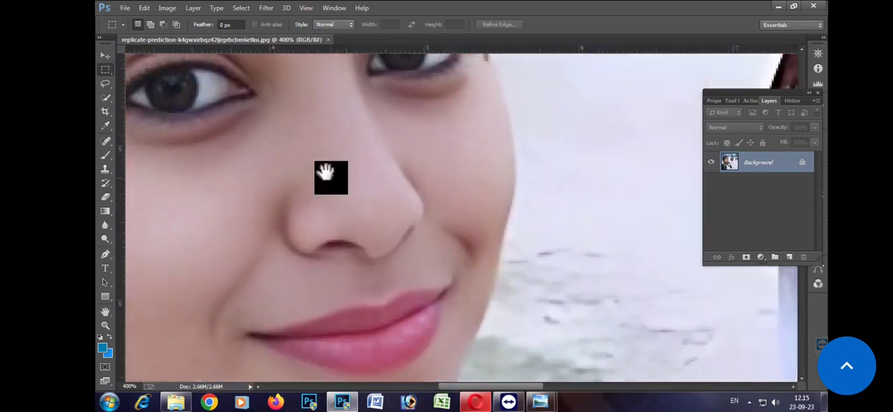
key("ctrl+minus")
key("ctrl+minus")
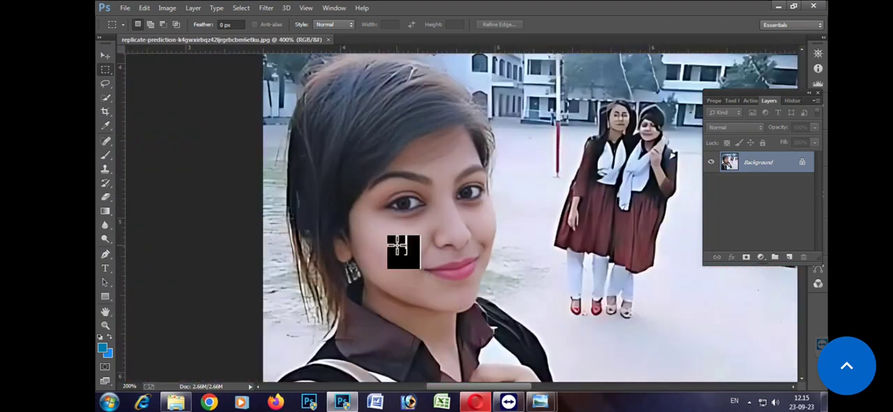
Step: Apply Camera Raw with Exposure -0.05, Contrast +8, Highlights +9, Shadows -19, Whites +4, Blacks -11, Clarity -3, Vibrance +23 and Saturation +66
key("ctrl+minus")
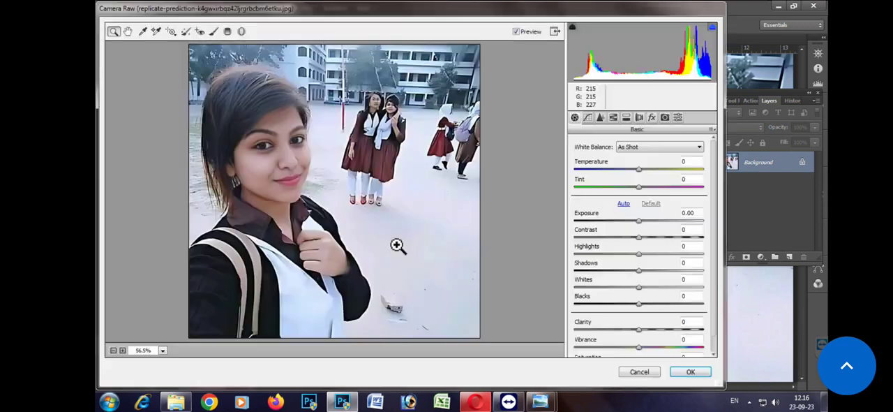
scroll(694, 261, "down", 1)
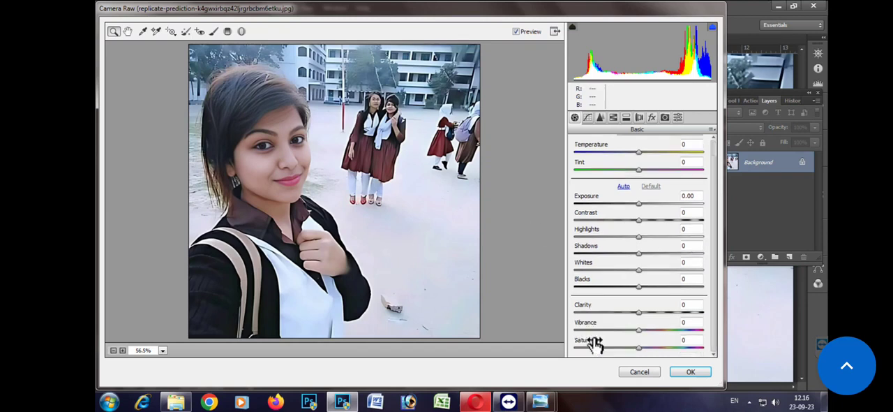
left_click_drag(642, 334, 680, 351)
mouse_move(638, 312)
left_mouse_down()
mouse_move(674, 321)
mouse_move(627, 312)
left_mouse_up()
mouse_move(640, 287)
left_mouse_down()
mouse_move(664, 294)
mouse_move(634, 295)
mouse_move(631, 287)
mouse_move(651, 276)
mouse_move(641, 280)
left_mouse_up()
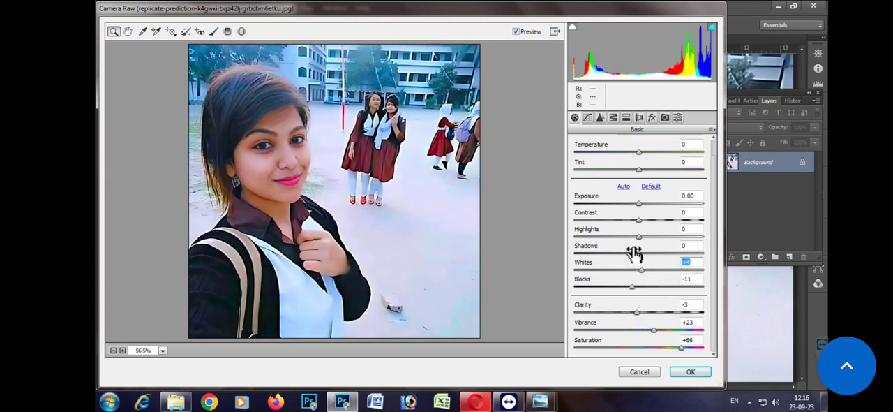
left_click_drag(640, 254, 639, 207)
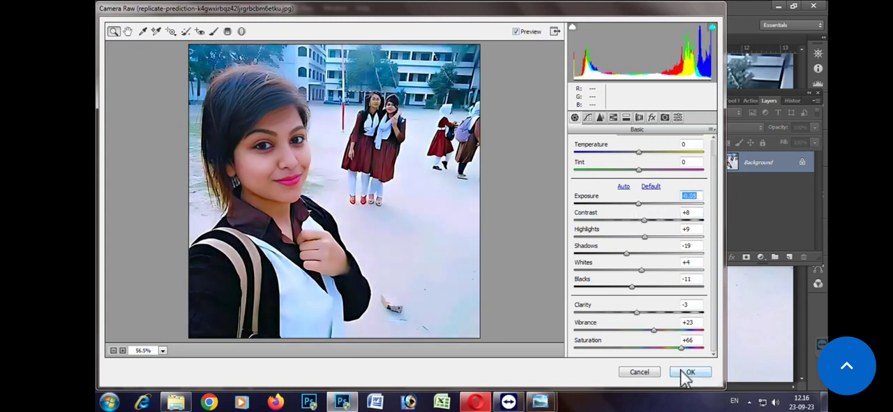
left_click(682, 372)
Step: Brighten the midtones of the selfie with an RGB Curves adjustment mapping Input 101 to Output 138
key("ctrl+plus")
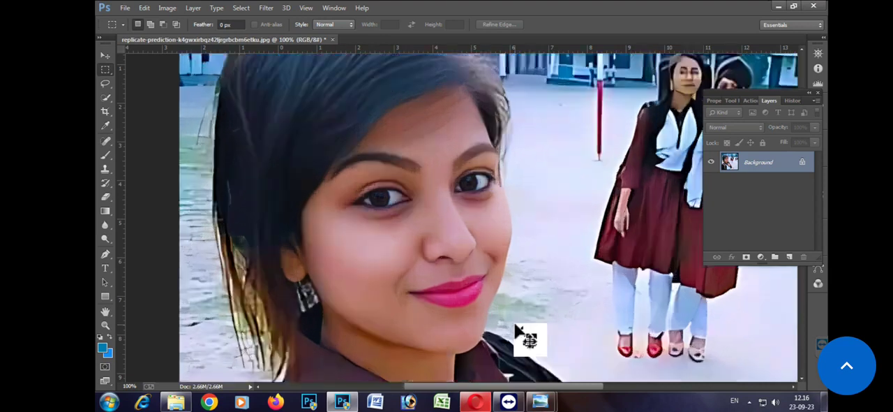
key("ctrl+plus")
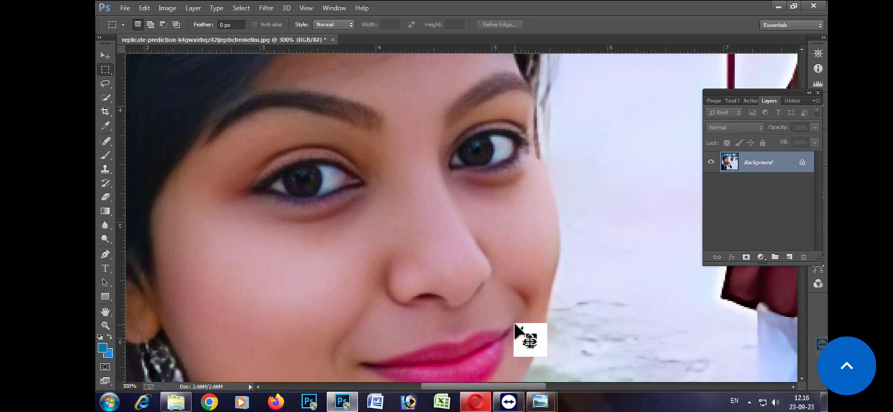
key("ctrl+m")
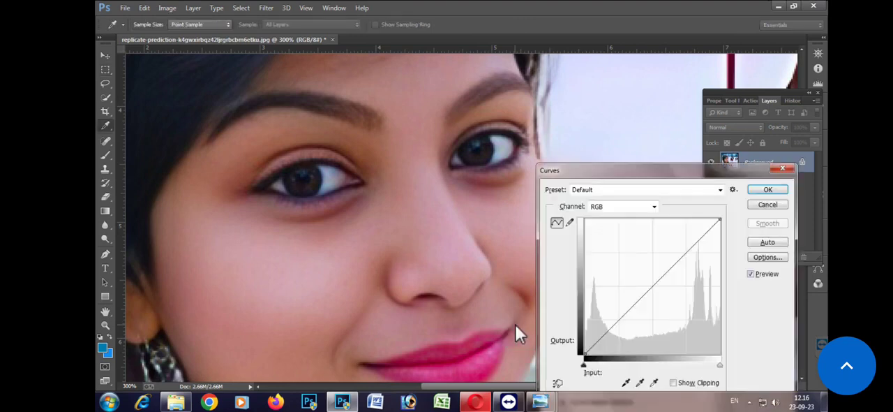
left_click_drag(620, 174, 598, 102)
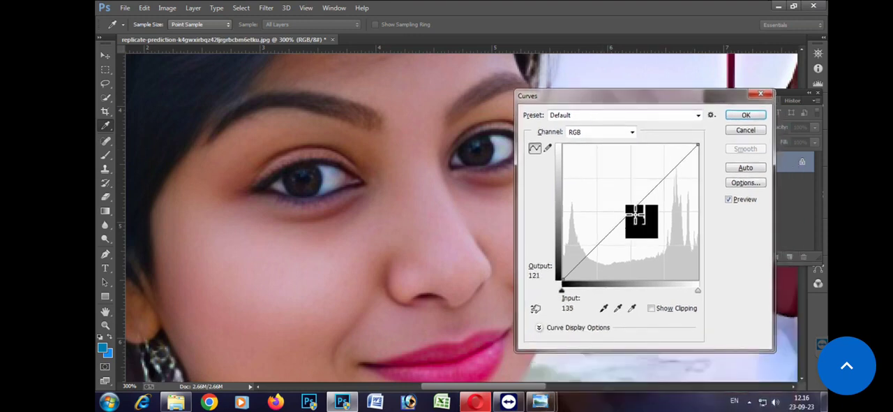
left_click_drag(634, 207, 617, 206)
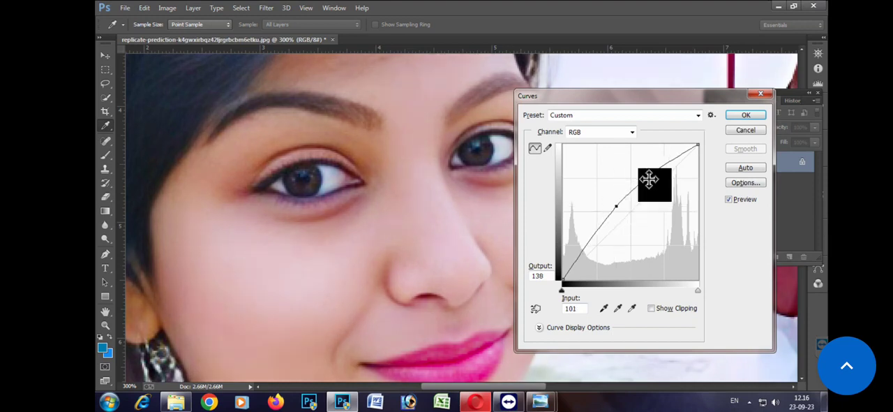
left_click(744, 116)
Step: Examine the brightened face and the background figures at magnifications between 66.7% and 500%
scroll(497, 249, "down", 5)
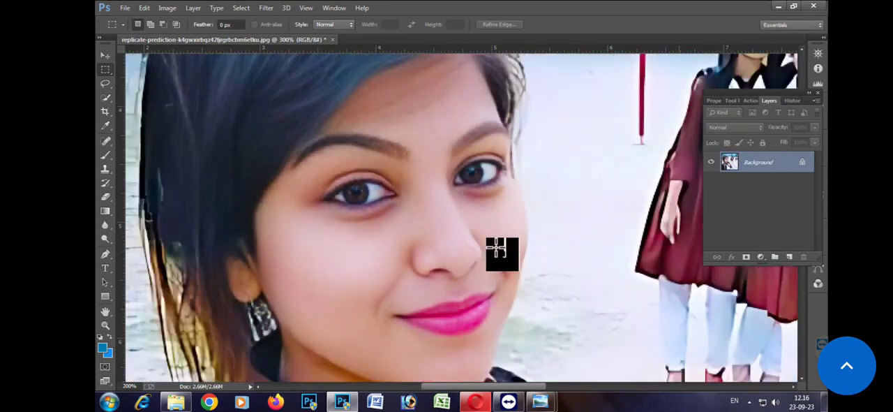
scroll(496, 250, "down", 3)
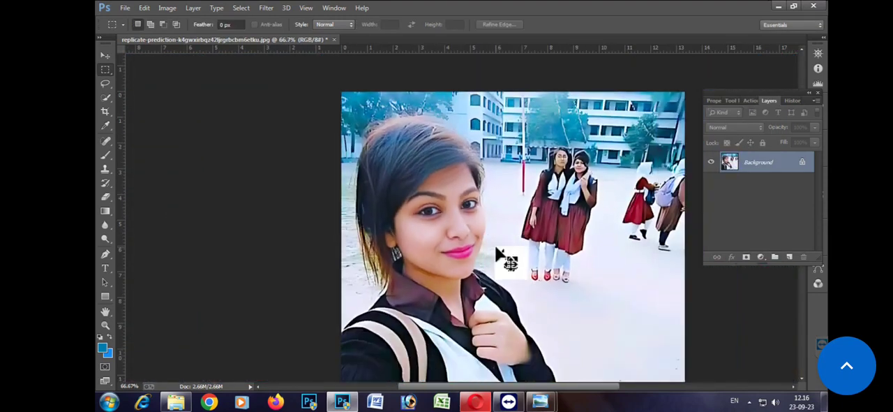
scroll(497, 250, "up", 7)
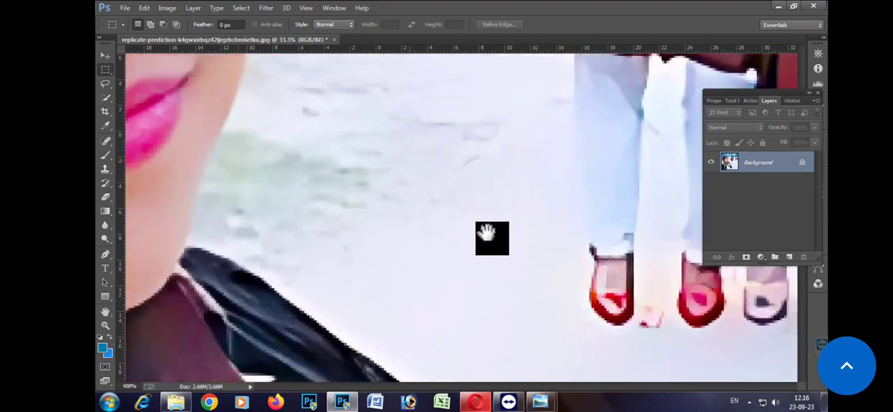
left_click_drag(349, 139, 455, 263)
left_click_drag(300, 115, 397, 231)
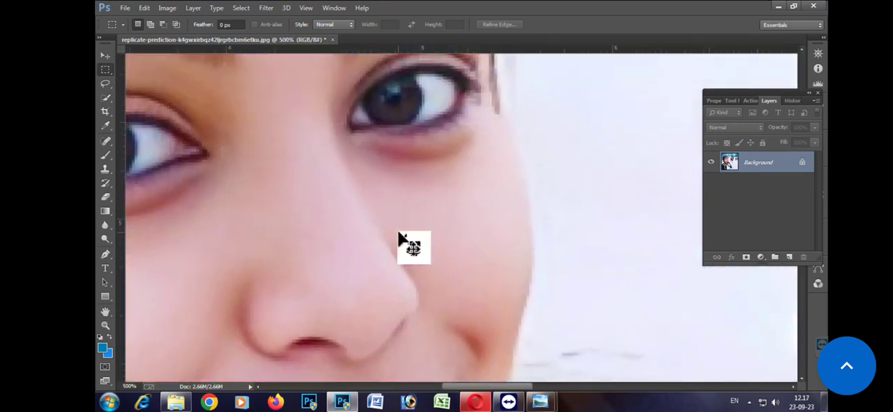
key("ctrl+minus")
key("ctrl+minus")
key("ctrl+minus")
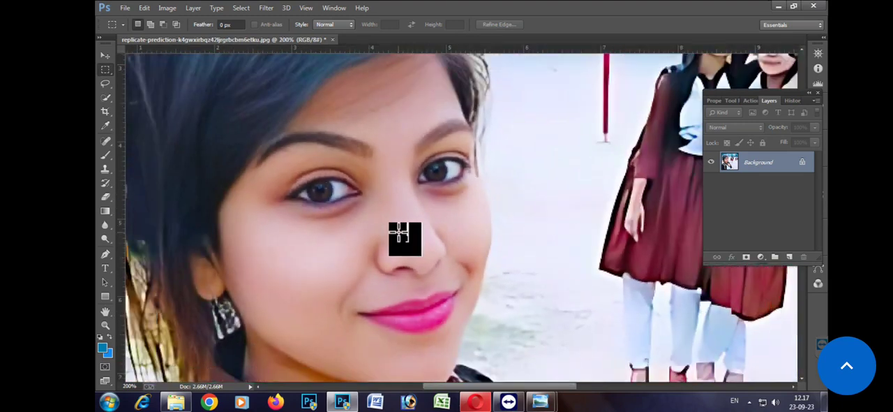
key("ctrl+minus")
key("ctrl+minus")
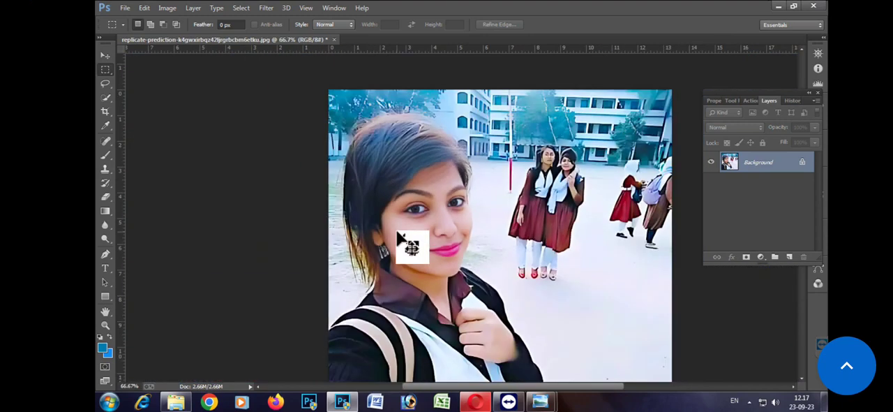
key("ctrl+plus")
key("ctrl+plus")
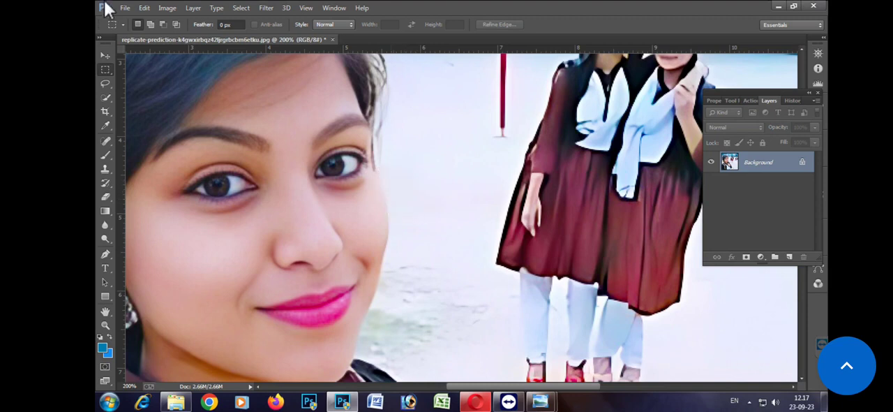
Step: Save the enhanced photo to the Desktop as a JPEG with Quality 7 (Medium) and the Baseline ("Standard") format option
left_click(127, 8)
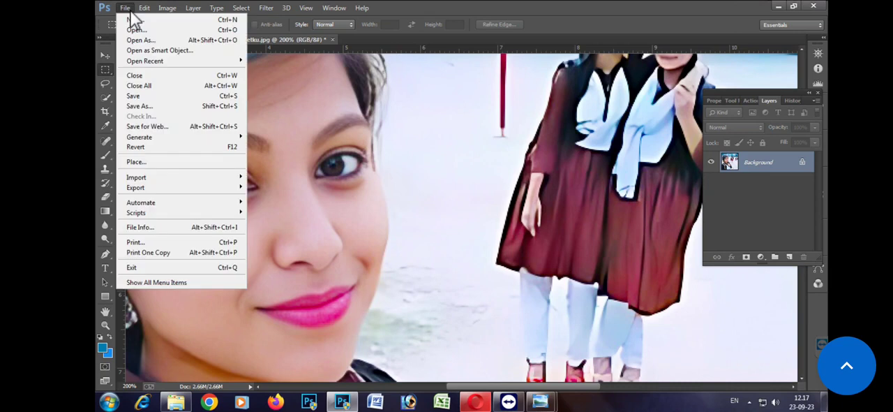
left_click(153, 106)
left_click(243, 276)
left_click(245, 279)
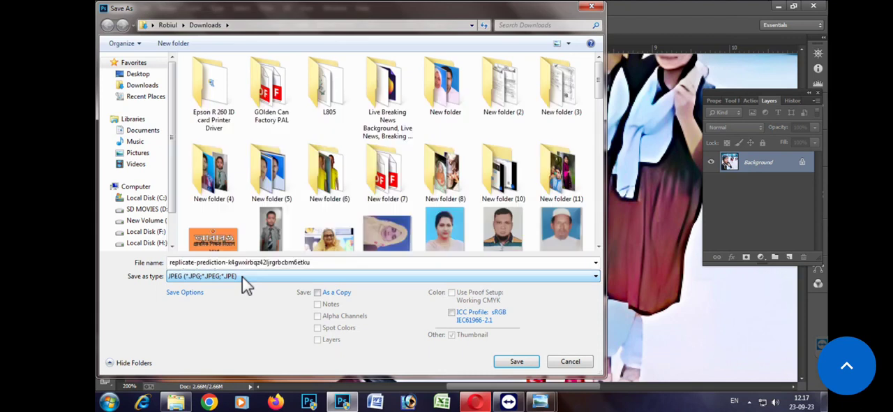
left_click(139, 74)
left_click(519, 362)
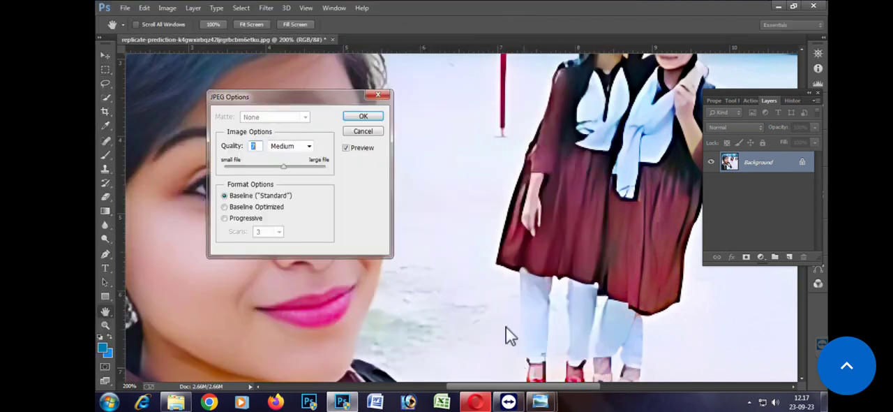
left_click(362, 117)
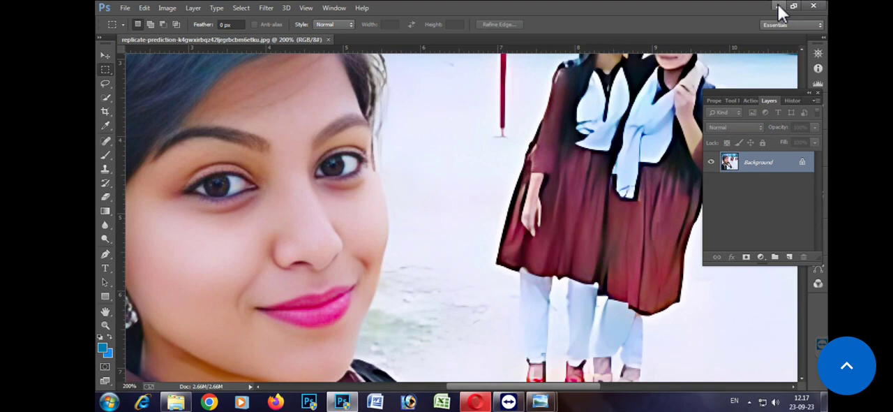
Step: Minimize Photoshop and the browser, magnify the face in the original selfie in Windows Photo Viewer, and snap its window to the right half of the desktop
left_click(778, 4)
left_click(823, 5)
left_click(826, 4)
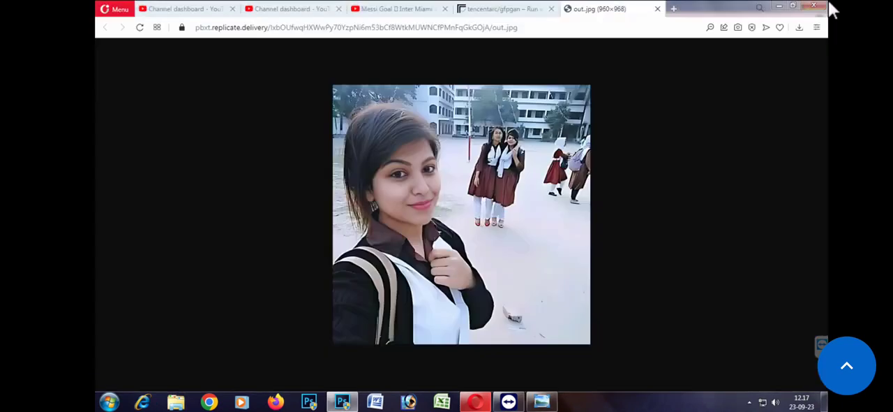
left_click(781, 4)
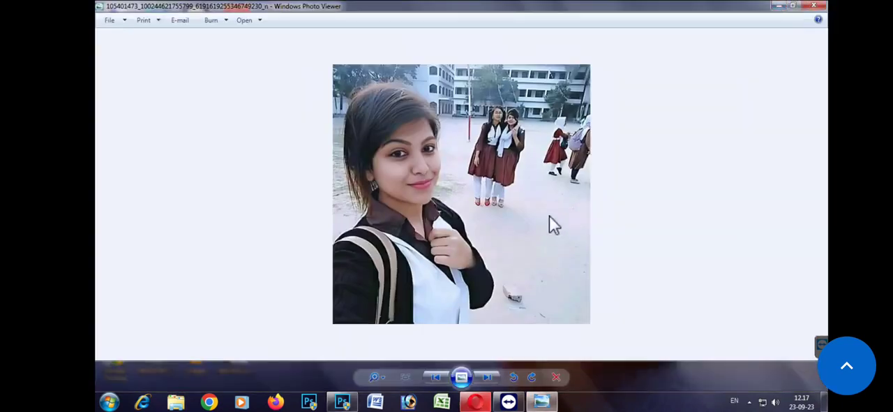
scroll(473, 130, "up", 10)
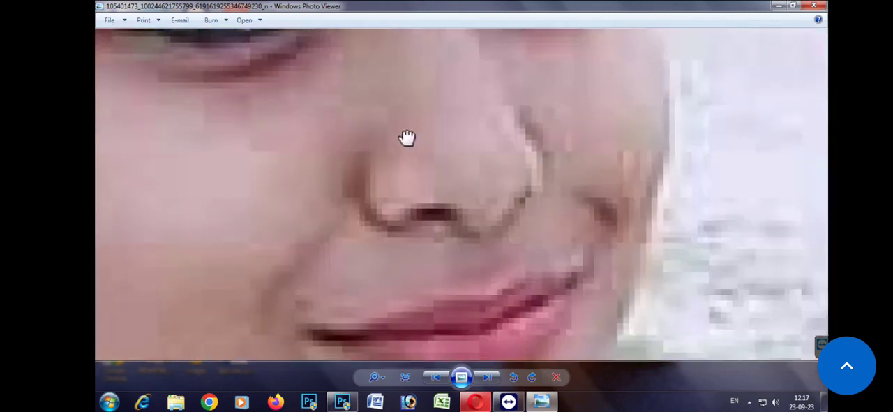
left_click_drag(407, 138, 398, 134)
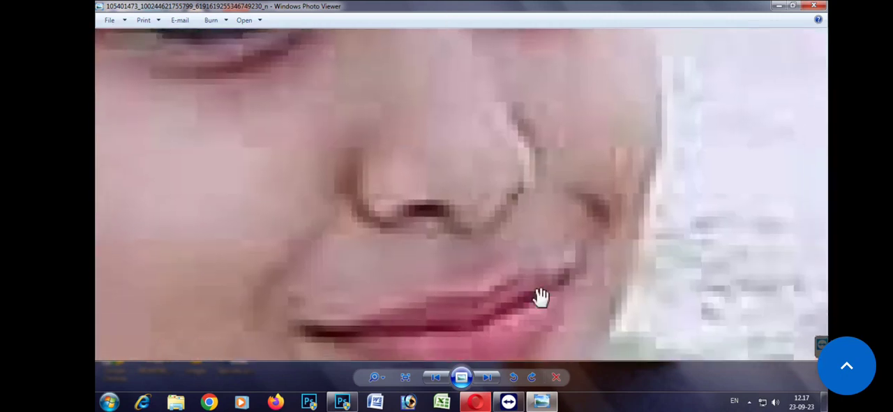
double_click(602, 7)
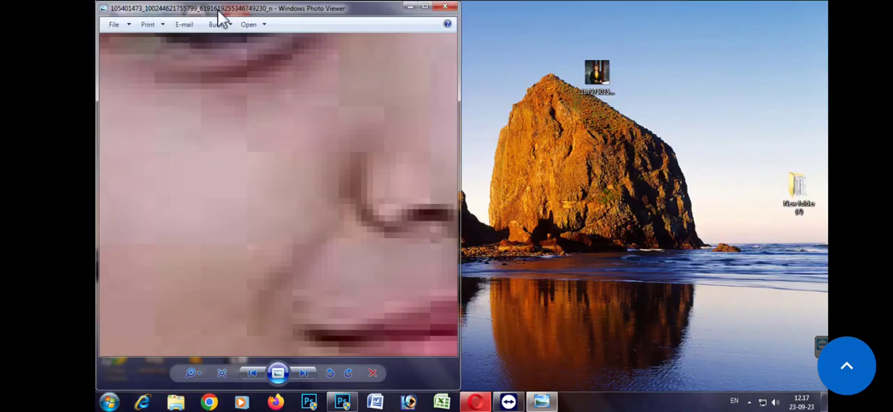
left_click_drag(237, 15, 829, 2)
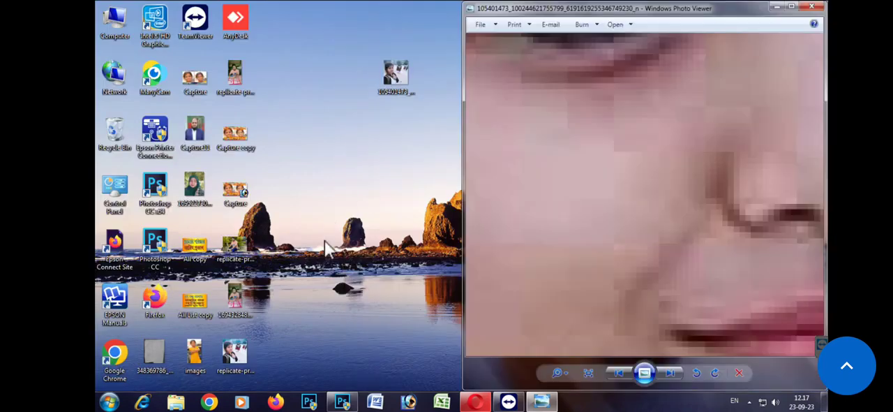
Step: Open the enhanced selfie from the desktop, snap it beside the original on the left half, and magnify both faces for comparison
double_click(235, 357)
scroll(265, 219, "up", 3)
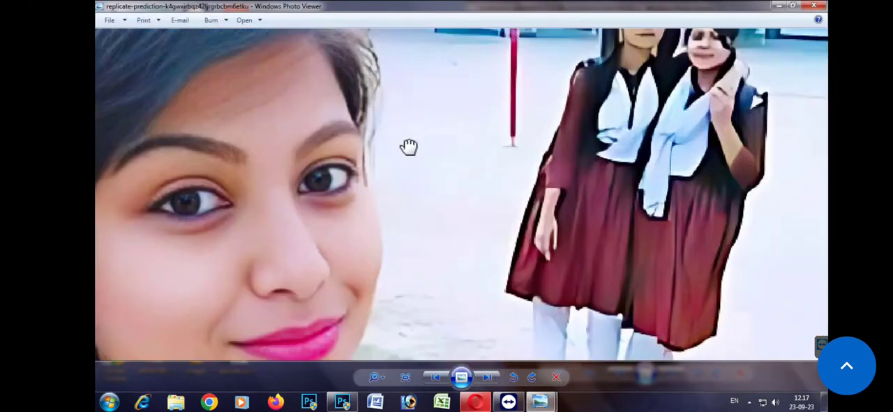
scroll(408, 146, "up", 2)
key("super+Left")
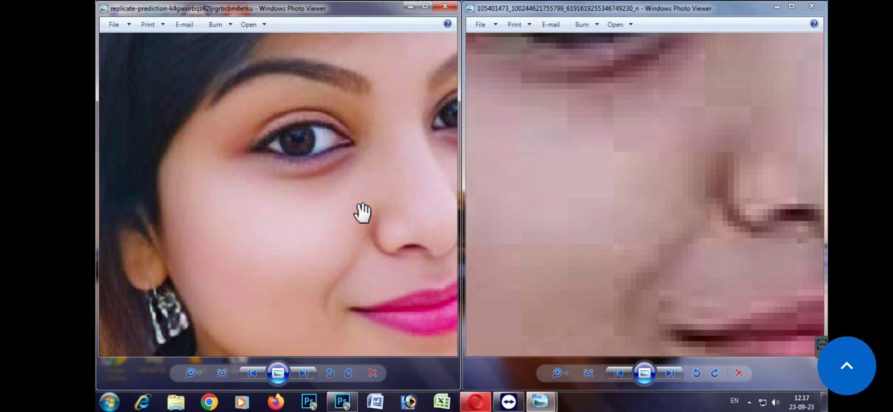
scroll(363, 212, "up", 4)
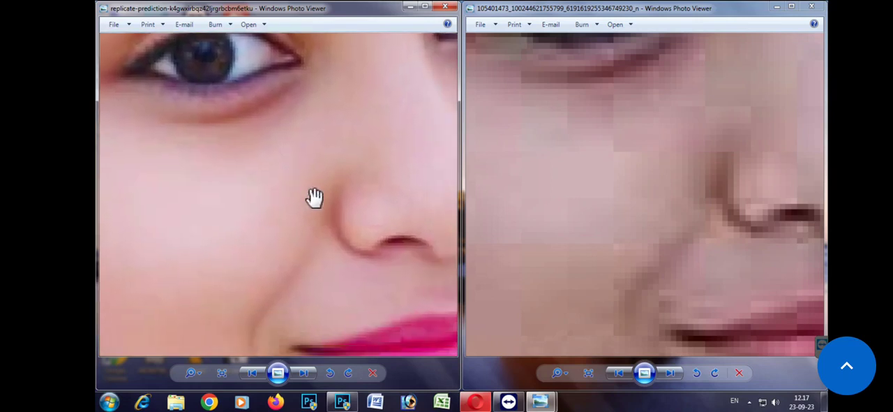
scroll(296, 196, "down", 4)
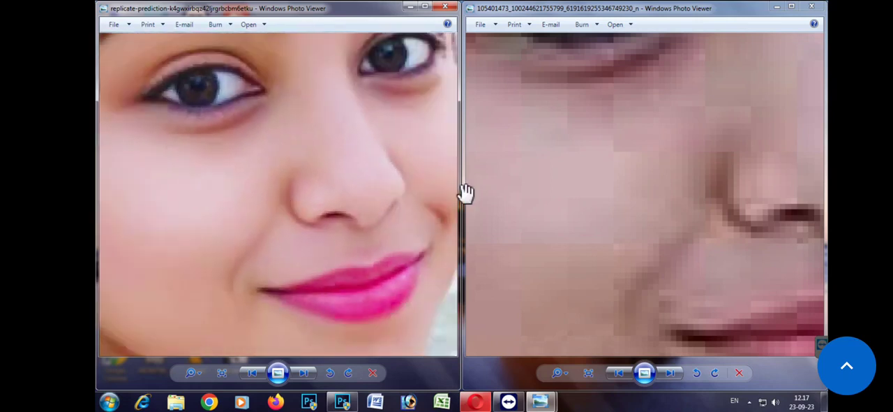
scroll(533, 178, "down", 4)
left_click_drag(535, 179, 561, 171)
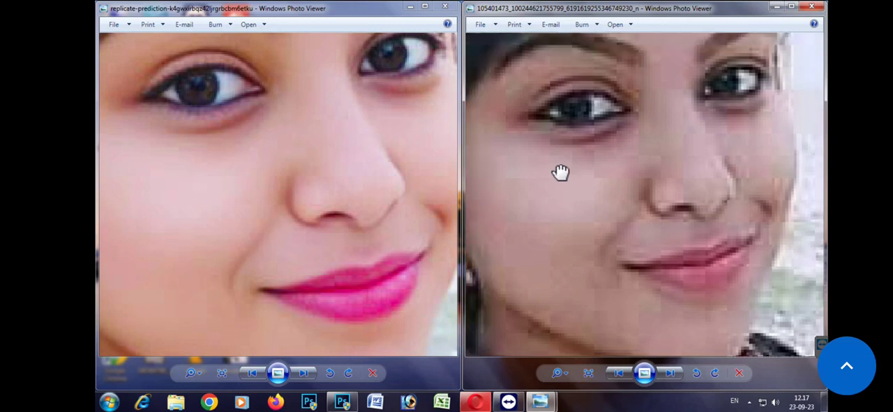
scroll(569, 151, "up", 1)
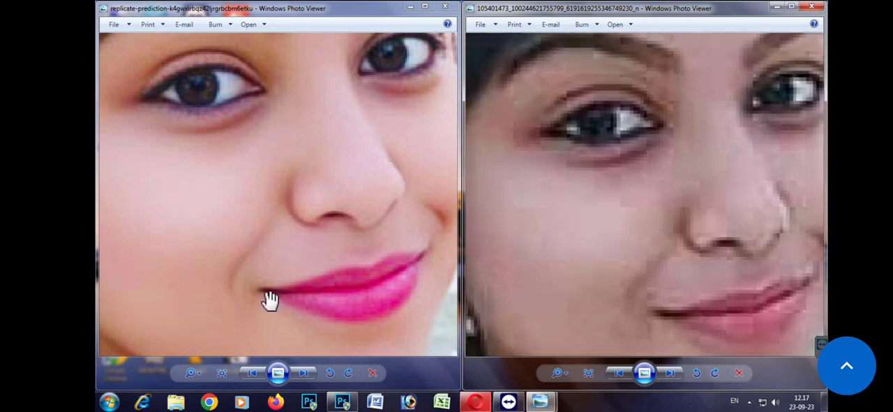
Step: Capture the side-by-side comparison with Snipping Tool and save it to the Desktop as the JPEG file Capture, replacing the existing file
left_click(108, 401)
left_click(145, 112)
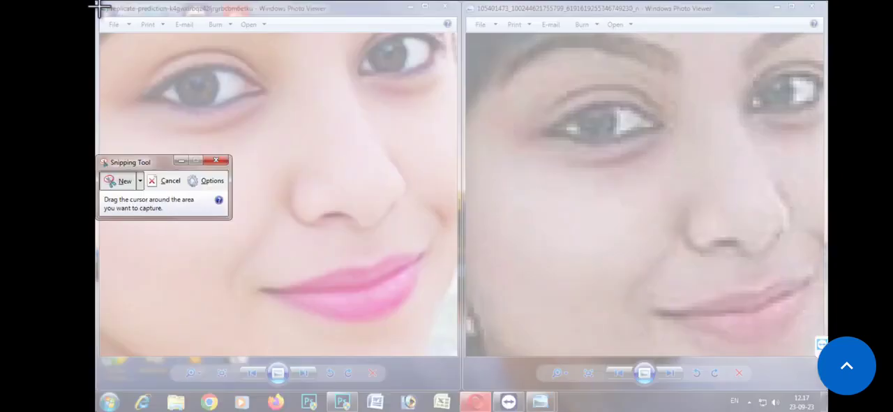
left_click_drag(99, 7, 675, 303)
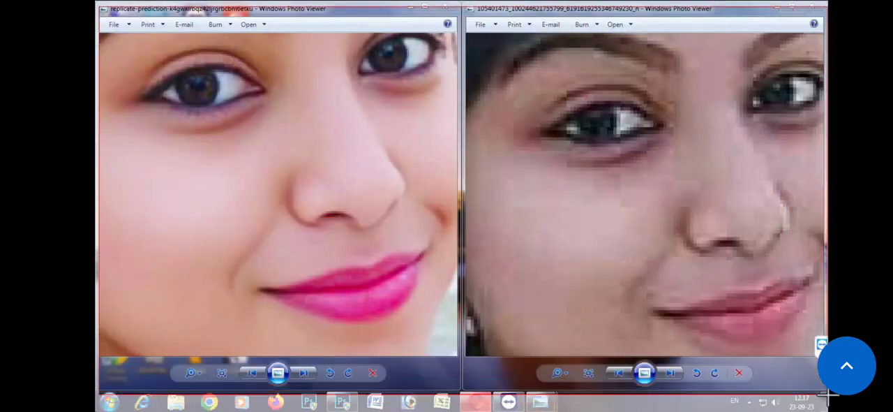
left_click(812, 7)
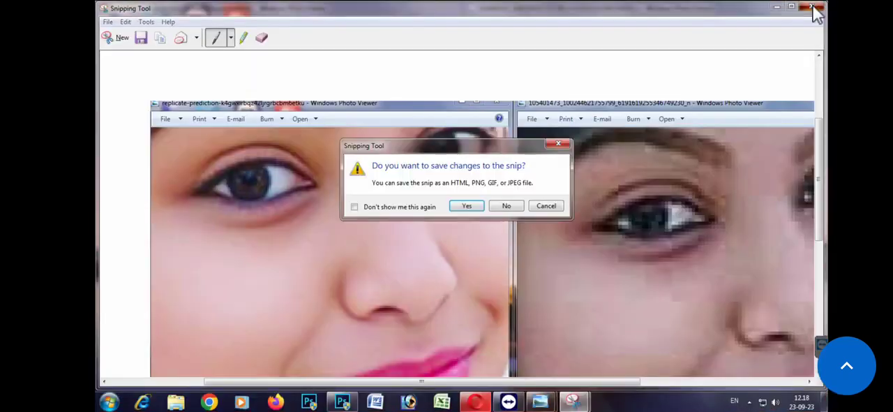
left_click(472, 205)
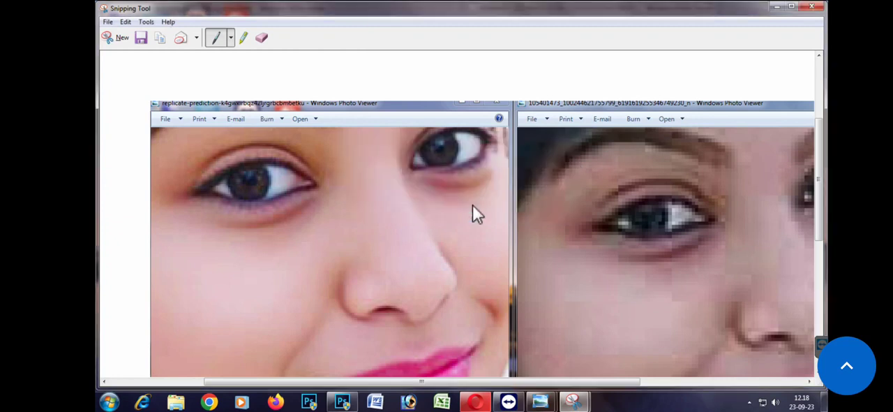
left_click(369, 274)
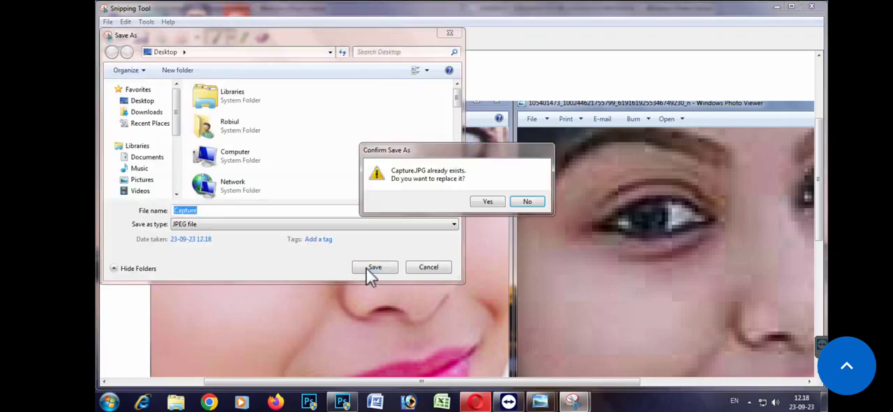
left_click(485, 202)
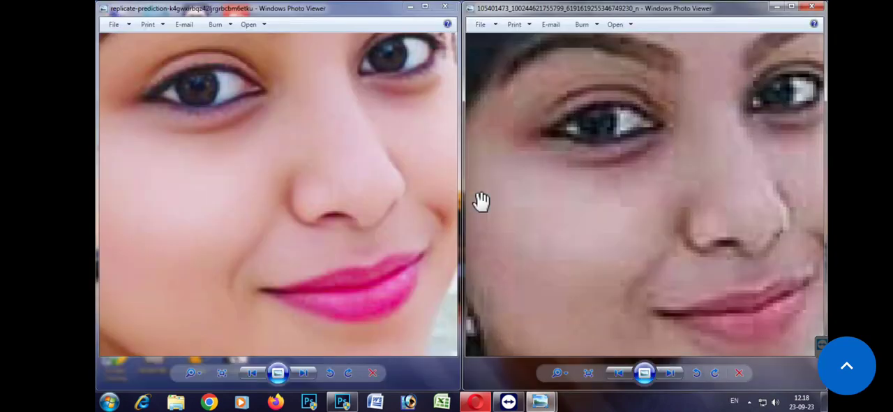